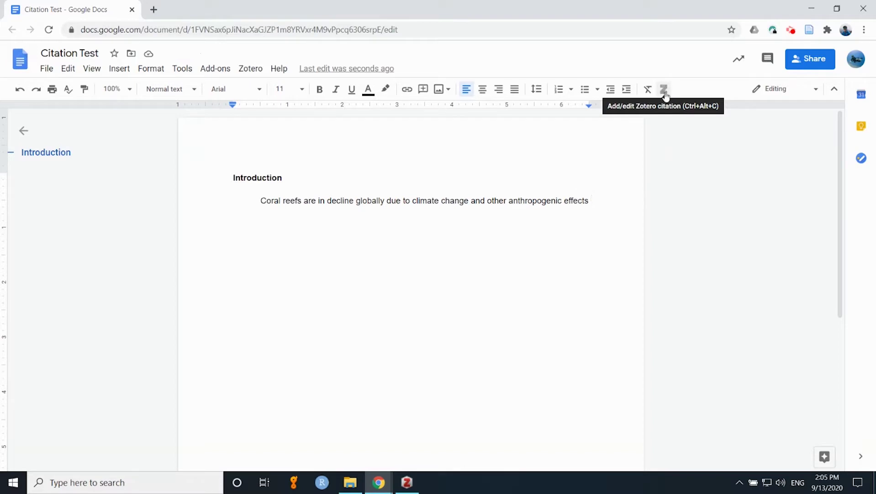
Step: Start a Zotero citation at the end of the coral reef sentence and bring its search bar to the front
click(250, 68)
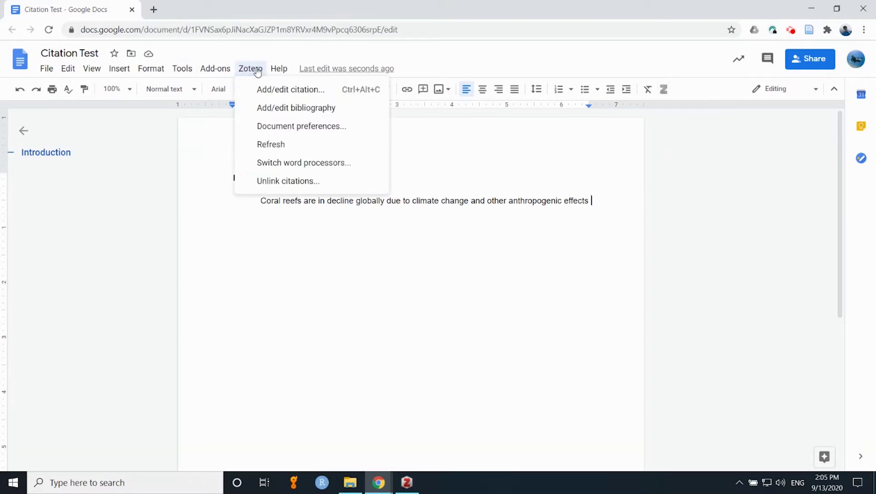
click(359, 91)
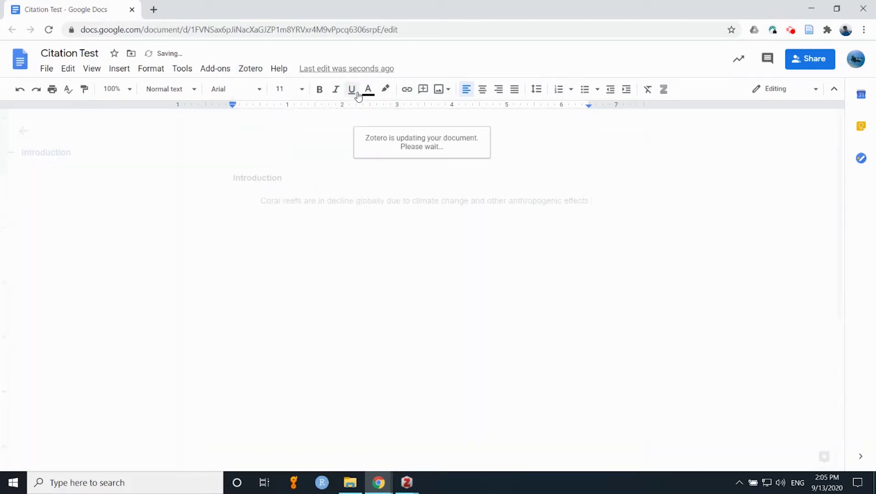
mouse_move(407, 482)
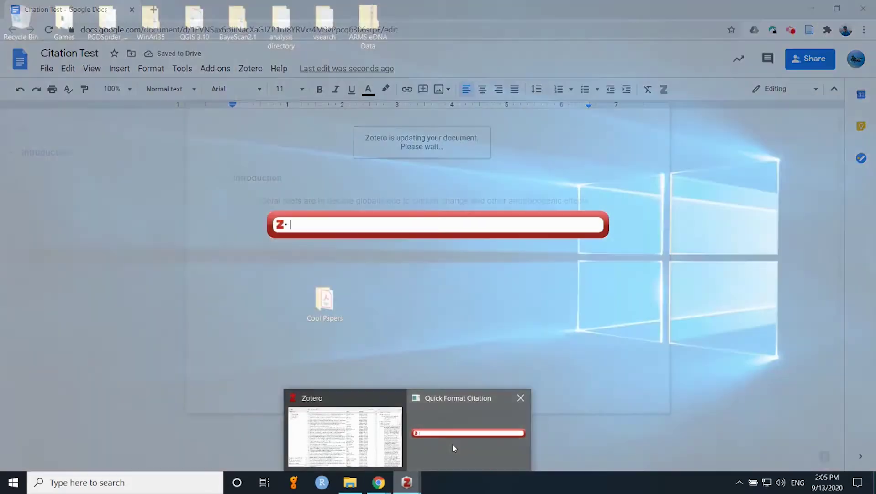
click(453, 444)
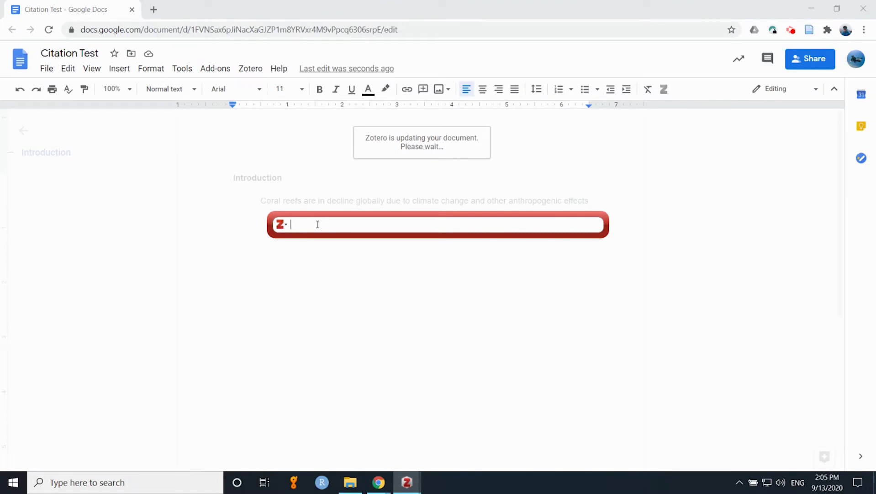
text(plaisance)
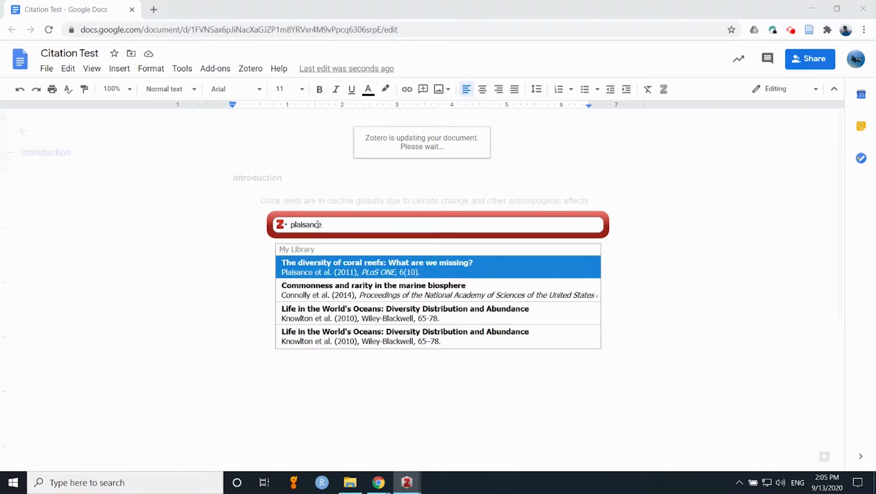
key(BackSpace)
key(Down)
key(Down)
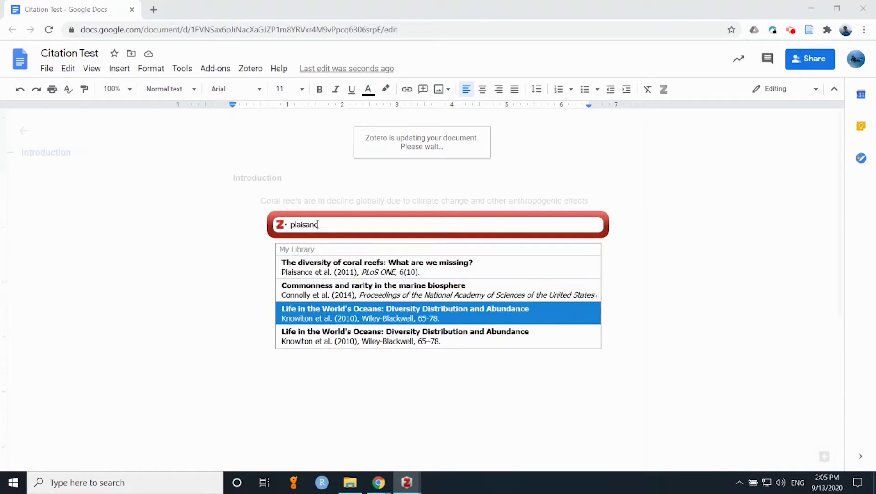
key(Return)
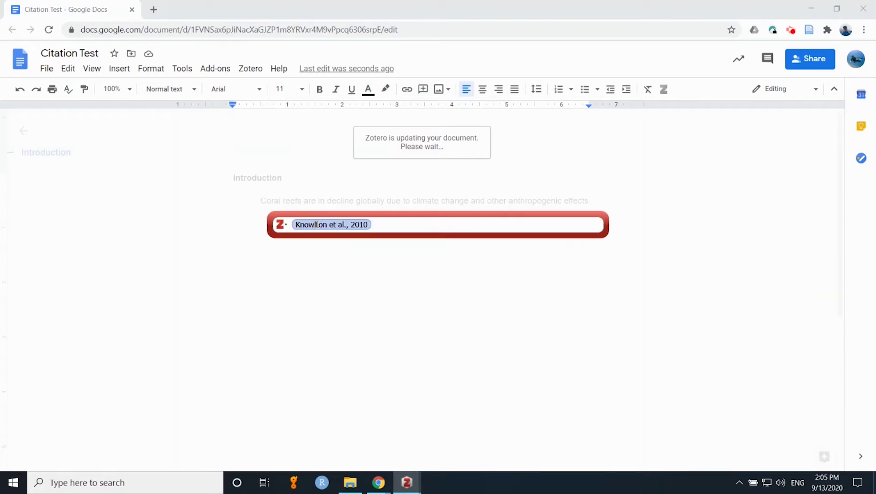
key(BackSpace)
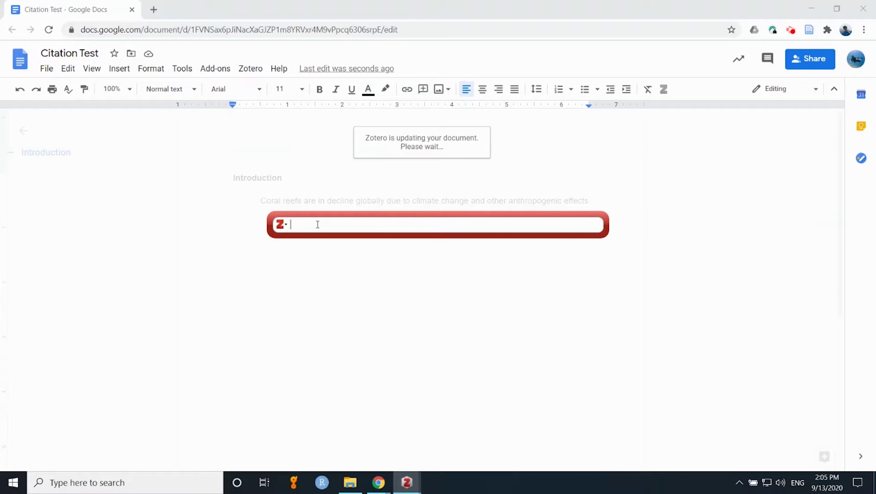
Step: Search the library for "climate change" and cite the 2008 paper "Climate Change and Local Impacts" with pages 560–563
text(climate change)
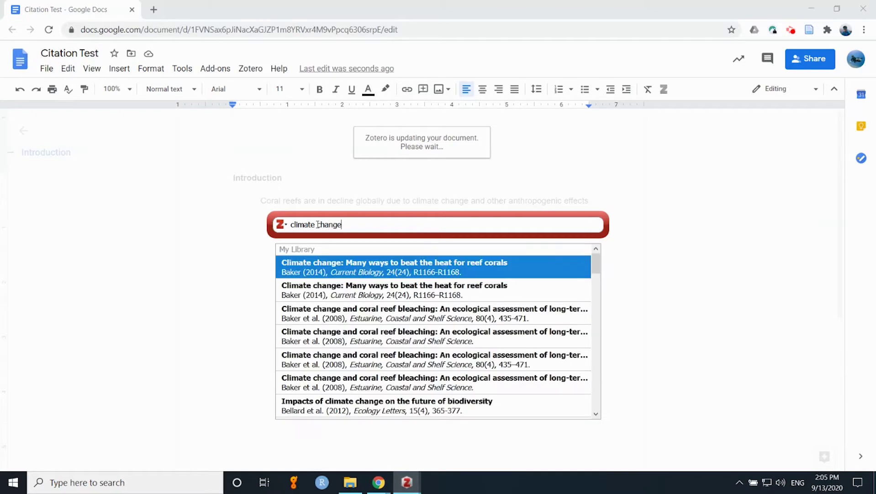
key(Down)
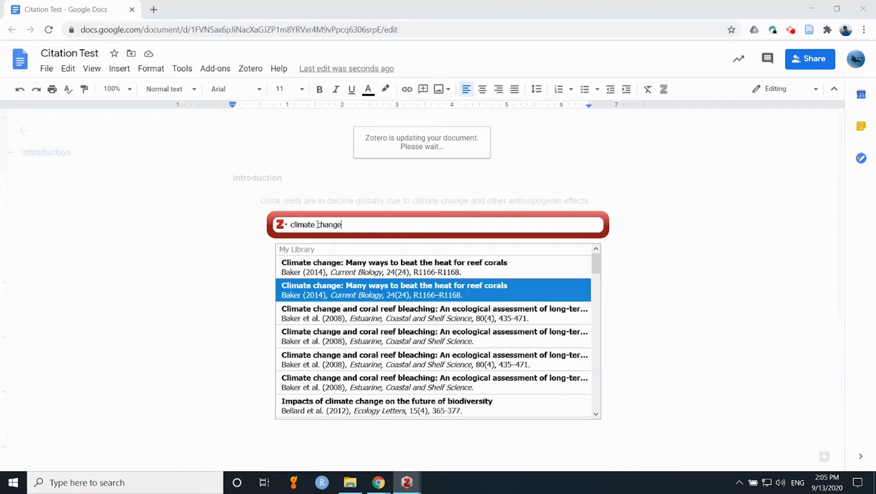
key(Down)
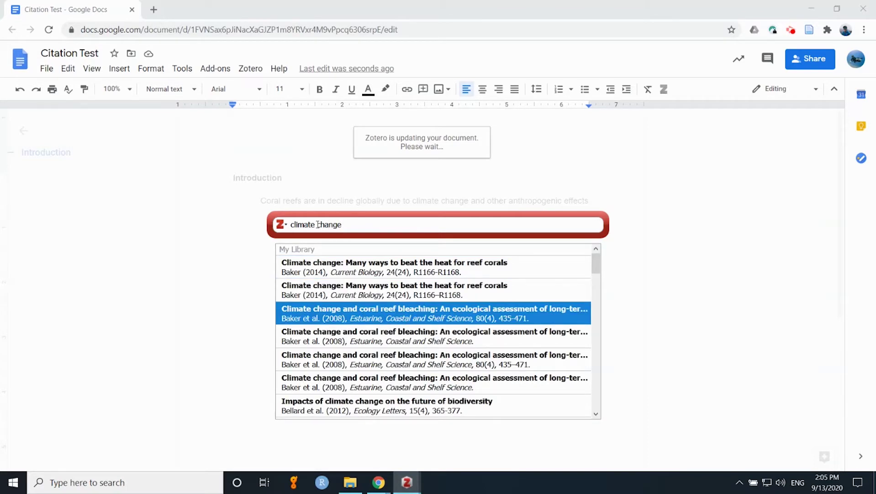
key(Down)
key(Down)
key(Down)
key(Down)
key(Down)
key(Down)
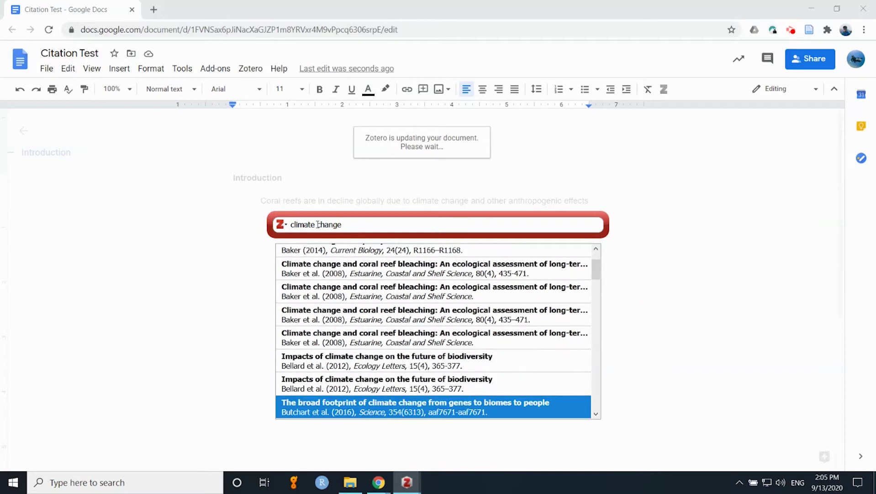
key(Down)
key(Down)
key(Down)
key(Down)
key(Down)
key(Down)
key(Up)
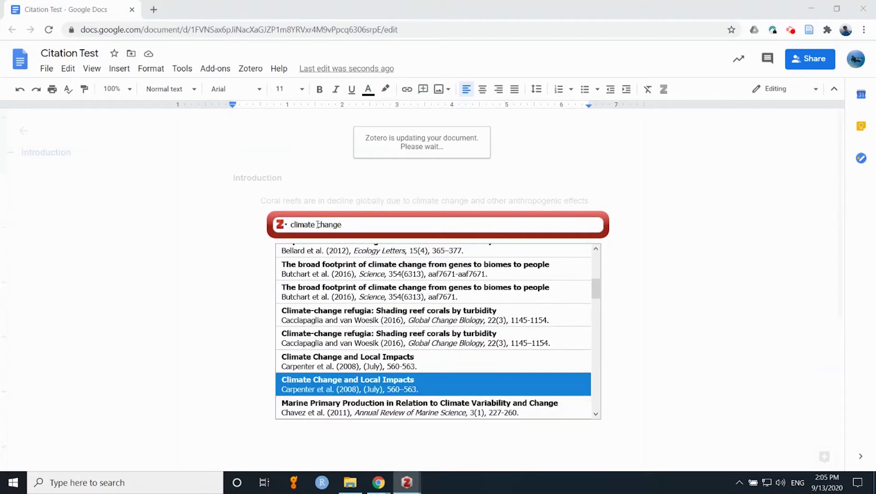
key(Return)
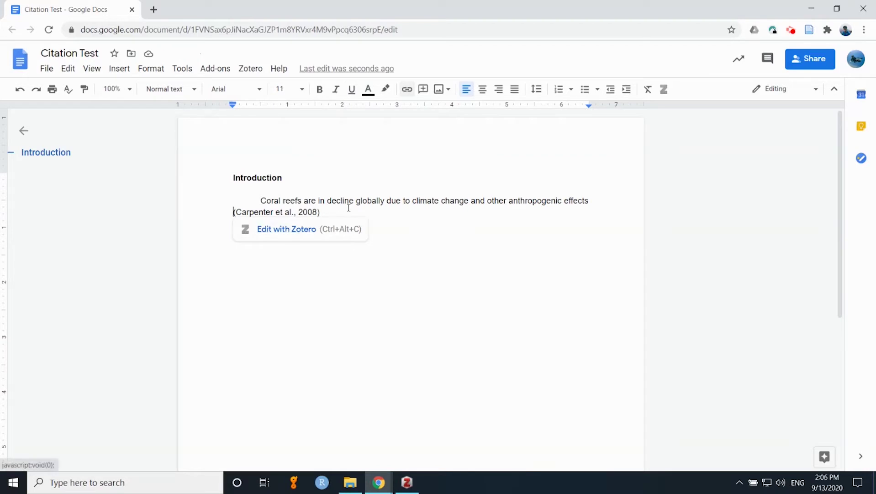
Step: Add a period after the citation and the text "This is expected to increase into the near future", followed by a new Zotero citation
click(340, 221)
text(. )
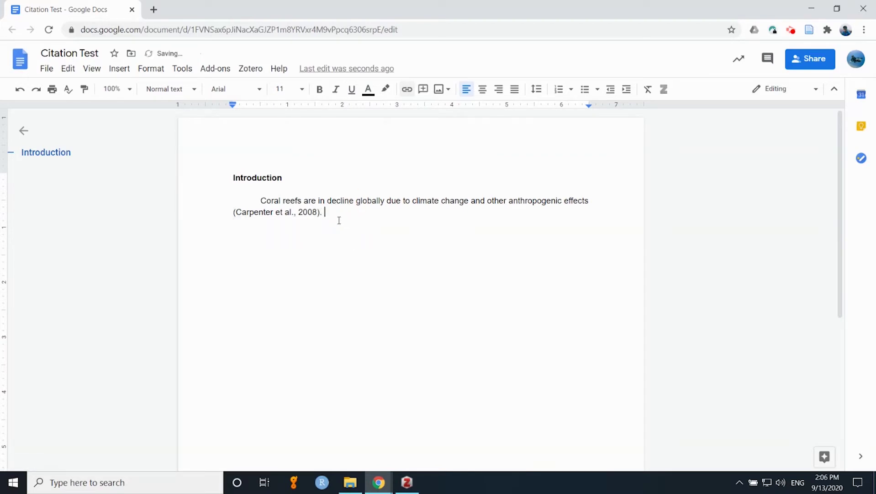
text(This is expected to increase into t)
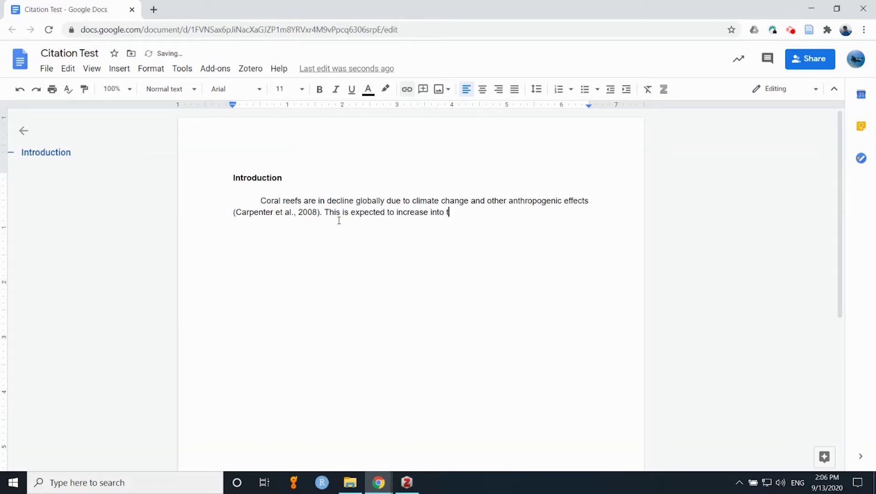
text(he near future)
click(662, 90)
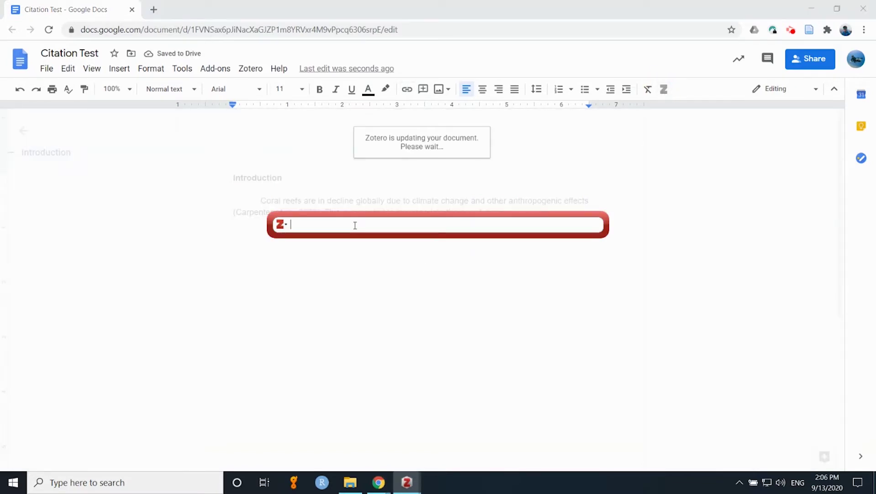
Step: Look through the library references matching "trends" for a suitable source, and clear the search
text(trends)
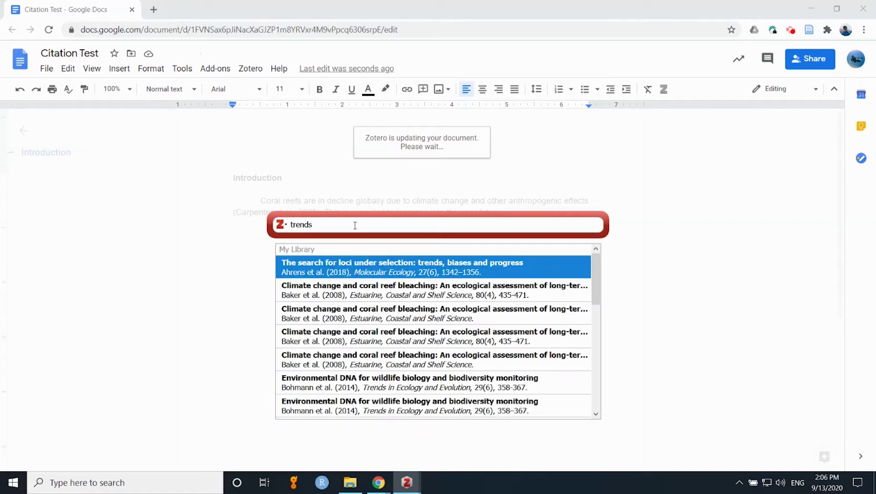
key(Down)
key(Down)
key(Down)
key(Down)
key(Down)
key(Down)
key(Down)
key(Down)
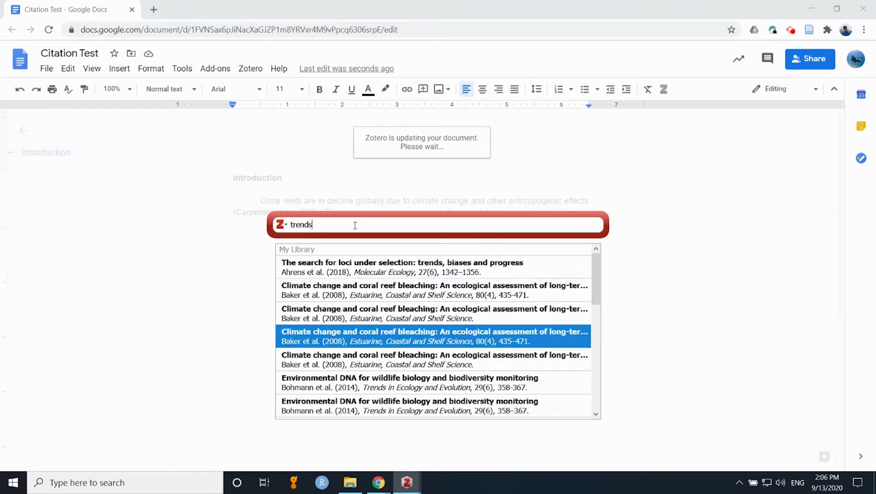
key(Down)
key(Down)
key(Down)
key(Down)
key(Down)
key(Down)
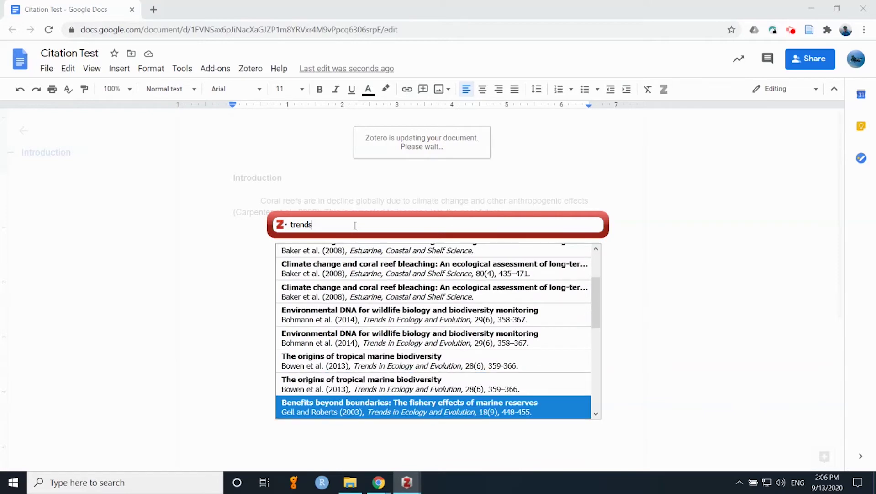
key(Up)
key(Up)
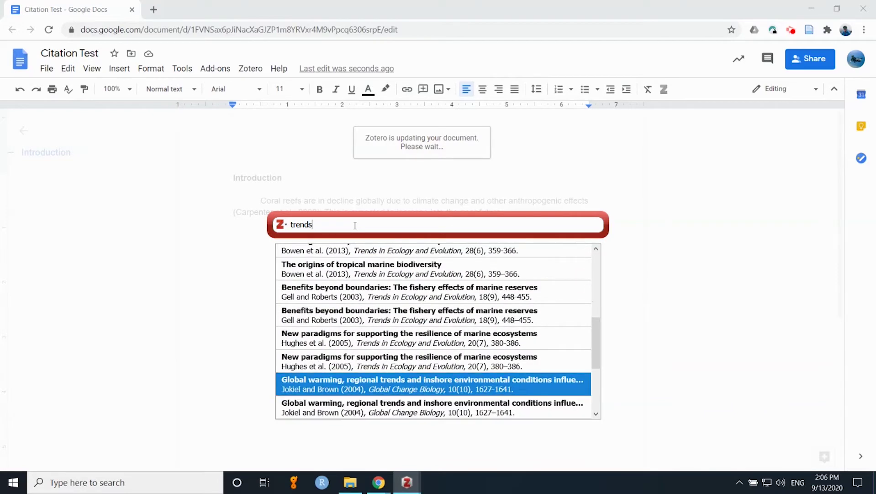
key(Down)
key(Down)
key(Down)
key(Down)
key(Down)
key(Down)
key(Down)
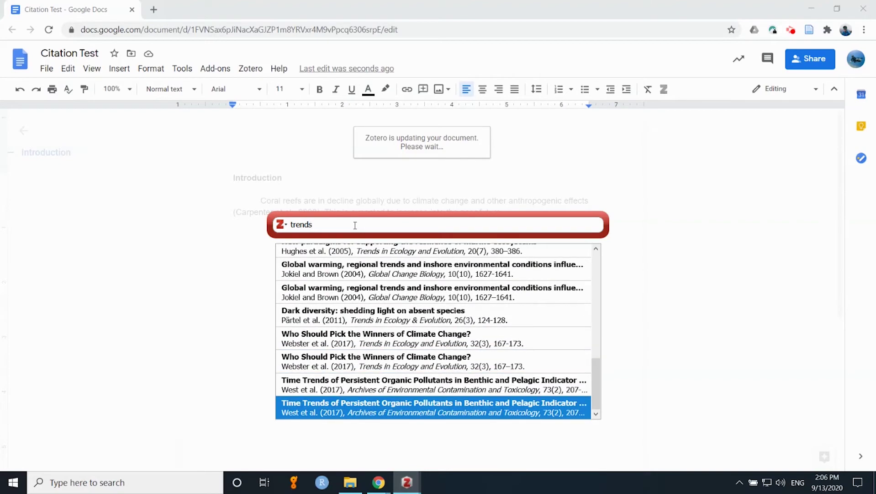
key(BackSpace)
key(BackSpace)
key(BackSpace)
key(BackSpace)
key(BackSpace)
key(BackSpace)
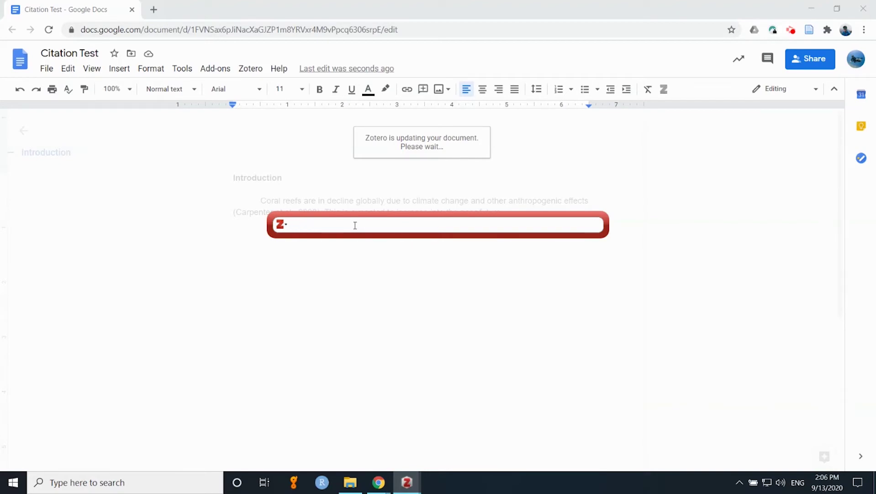
Step: Search the library for "decline" and add the 2015 Global Change Biology paper on forecasted coral reef decline, pages 2479-2487, to the citation
text(decline)
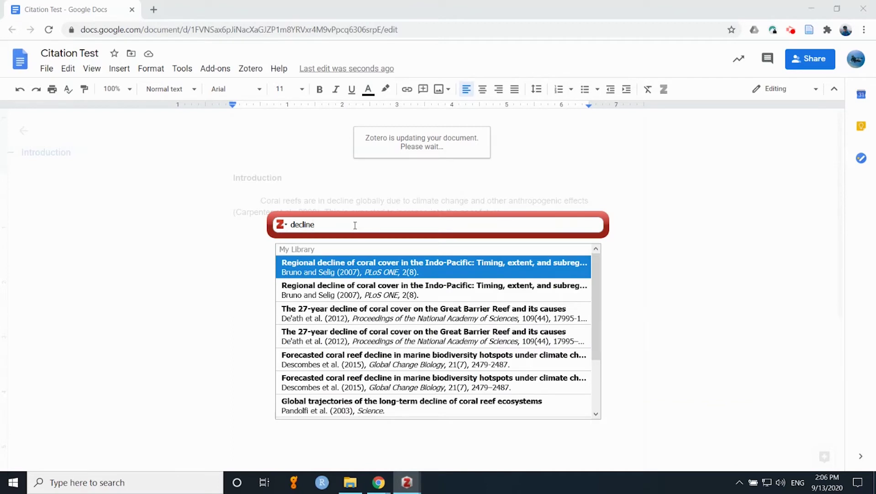
key(Down)
key(Down)
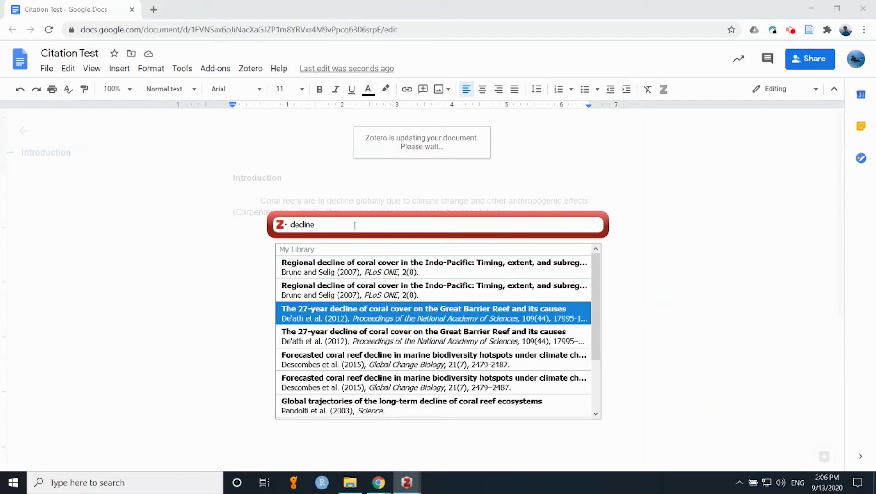
key(Down)
key(Down)
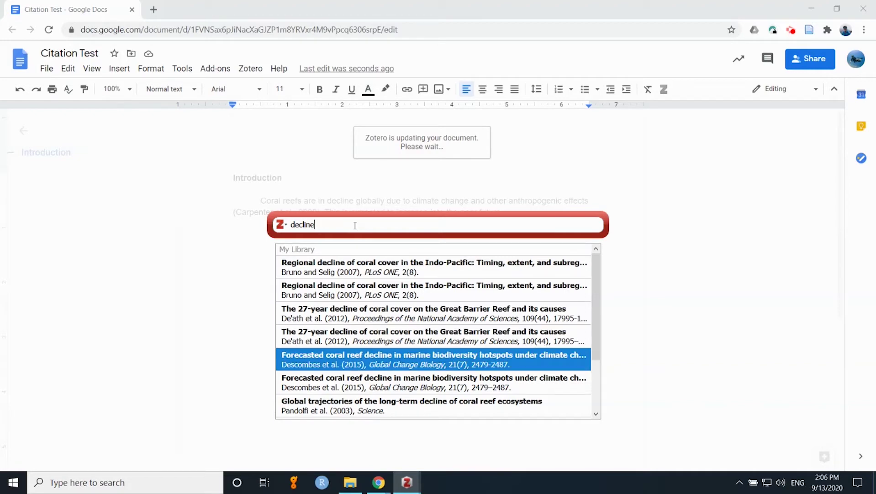
key(Return)
Step: Search by author for the 2003 paper "Global trajectories of the long-term decline of coral reef ecosystems" and insert it in the same citation
text(pandolfi)
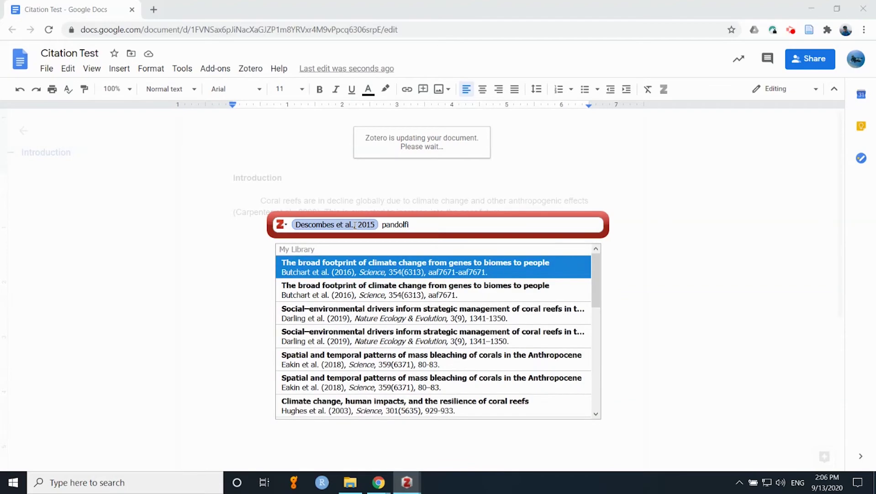
key(Down)
key(Down)
key(Down)
key(Down)
key(Down)
key(Down)
key(Down)
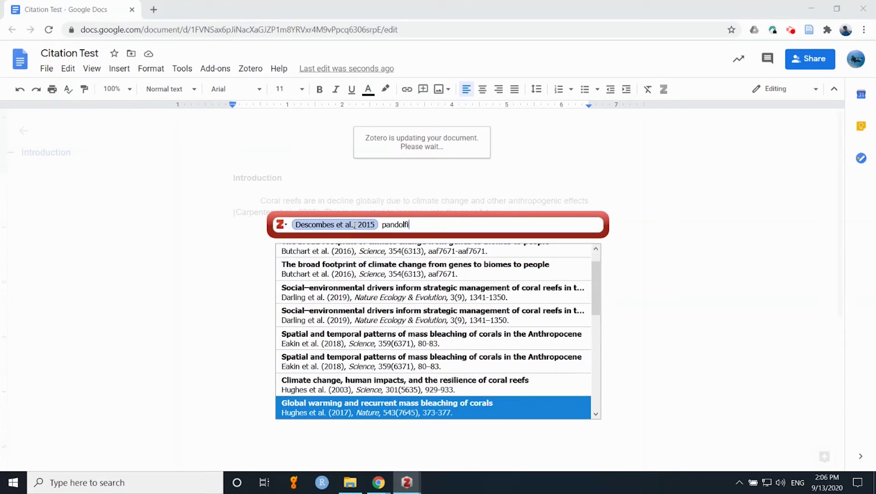
key(Down)
key(Down)
key(Down)
key(Down)
key(Down)
key(Down)
key(Down)
key(Down)
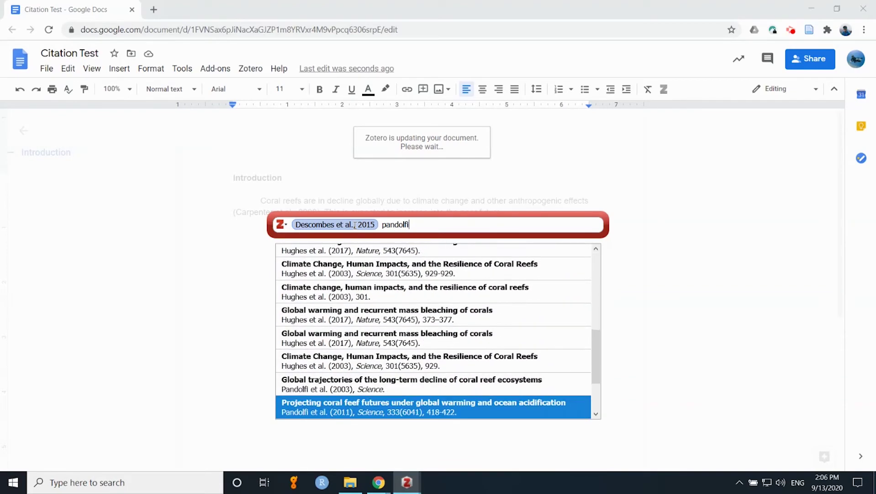
key(Up)
key(Return)
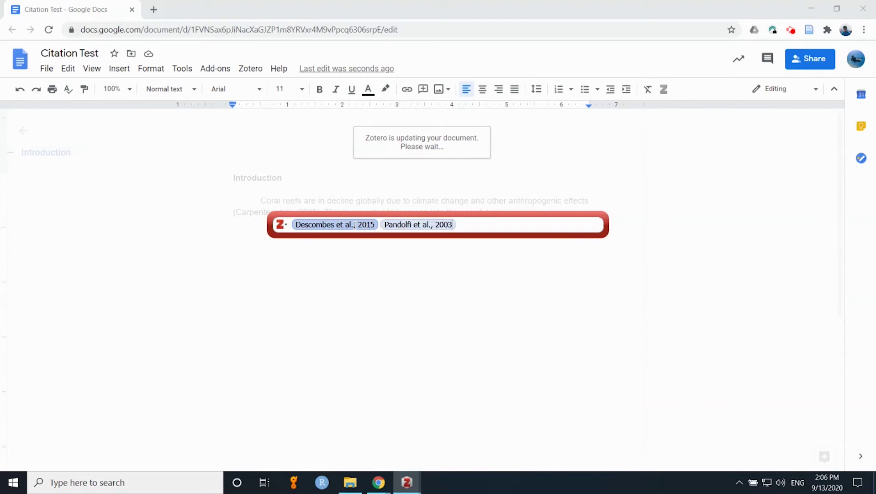
key(Return)
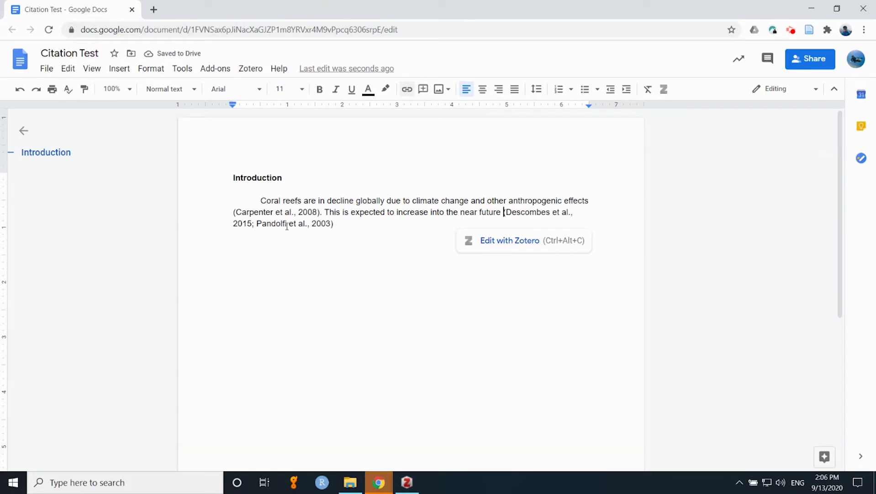
Step: End the second sentence with a period and add a bold "References" heading below the paragraph
click(342, 226)
text(.)
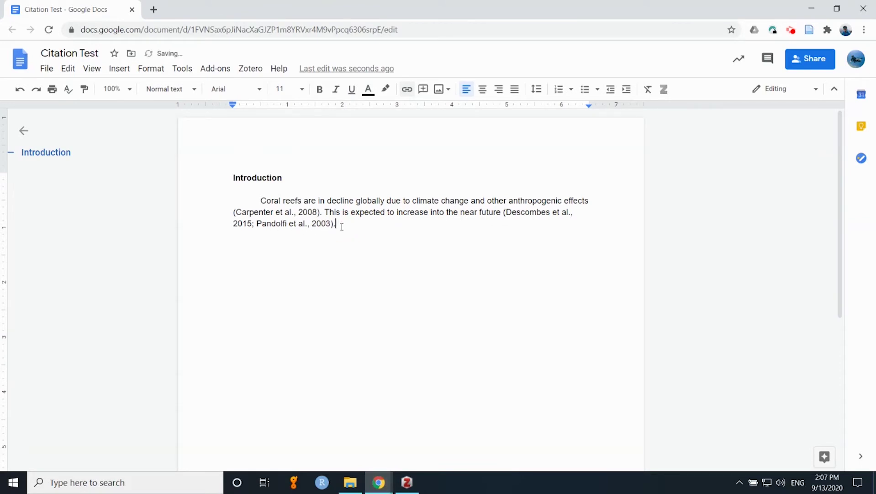
key(Return)
key(Return)
key(ctrl+b)
text(References)
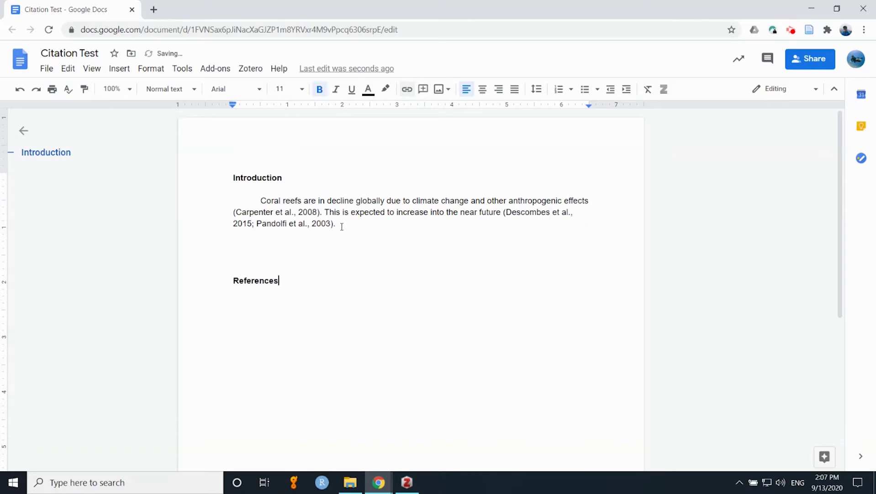
Step: Insert the Zotero bibliography on a new line below the "References" heading
key(Return)
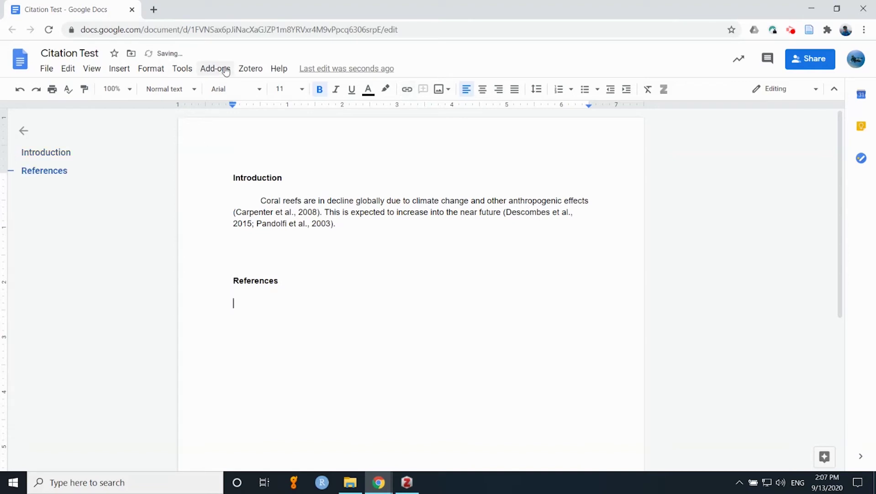
click(250, 69)
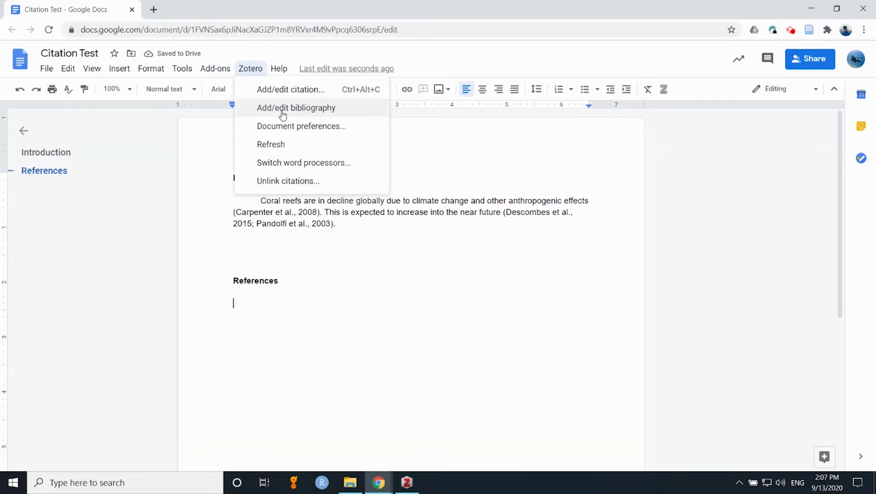
click(296, 114)
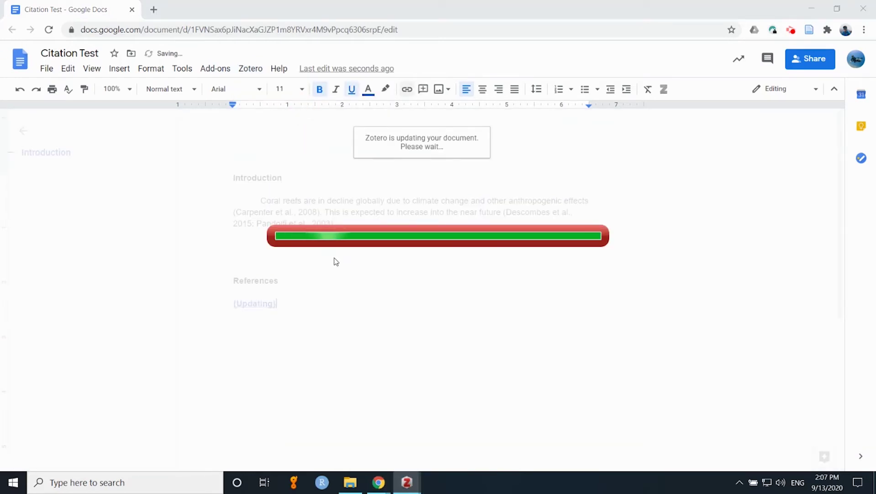
scroll(366, 297, down, 4)
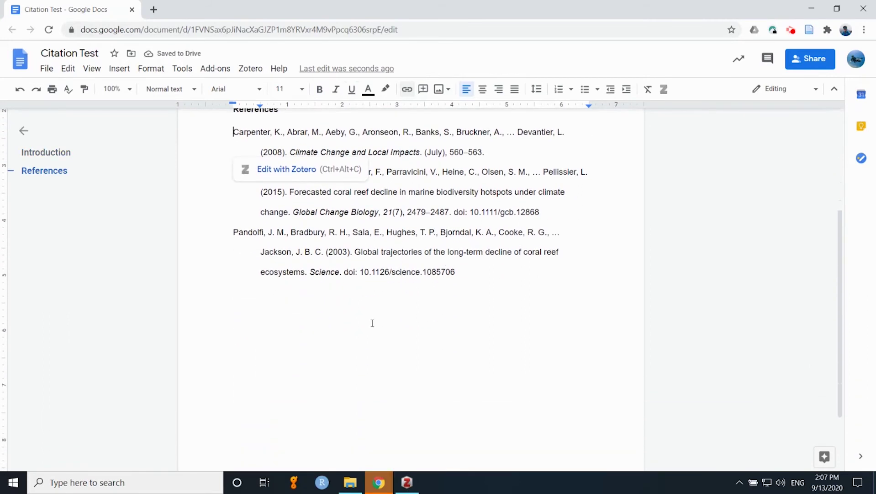
scroll(370, 319, up, 2)
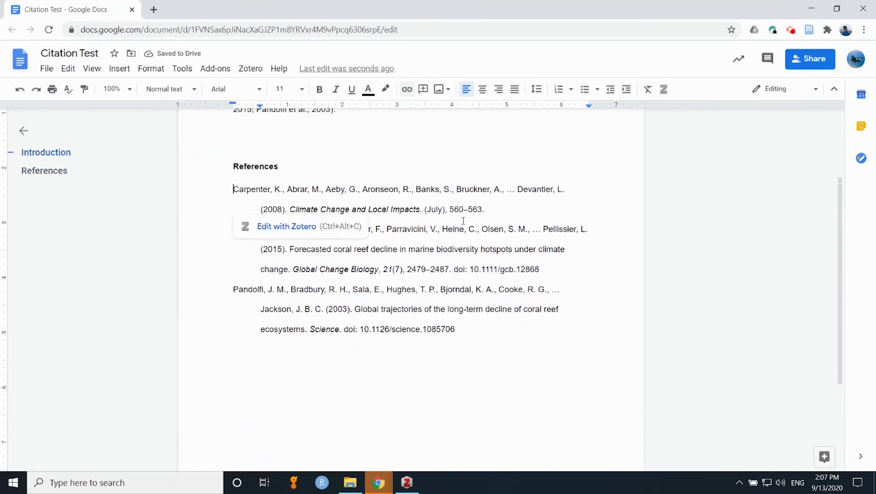
click(532, 212)
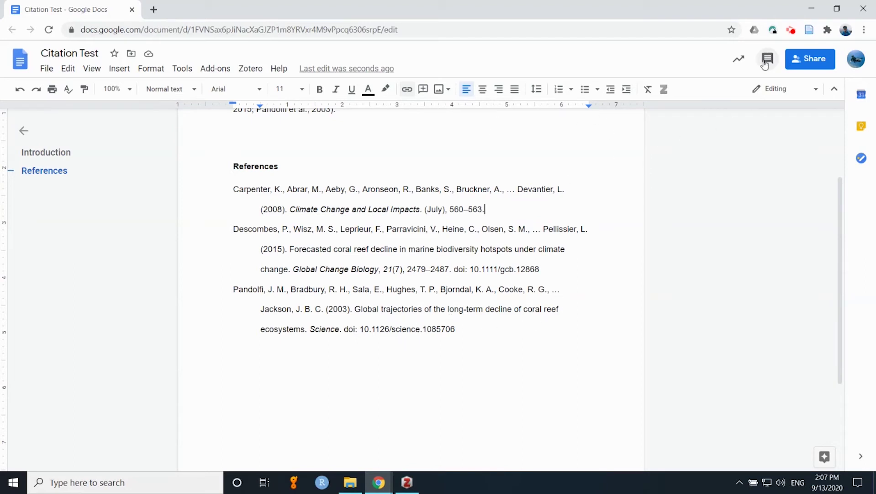
click(792, 31)
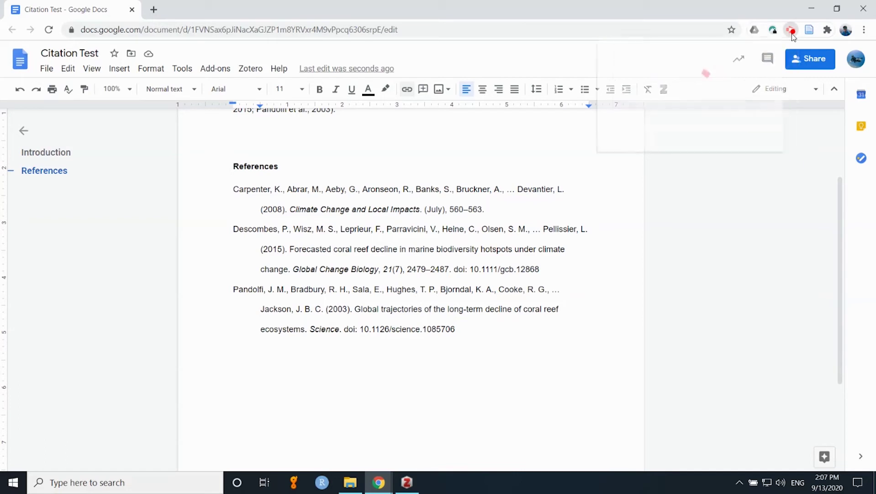
click(774, 152)
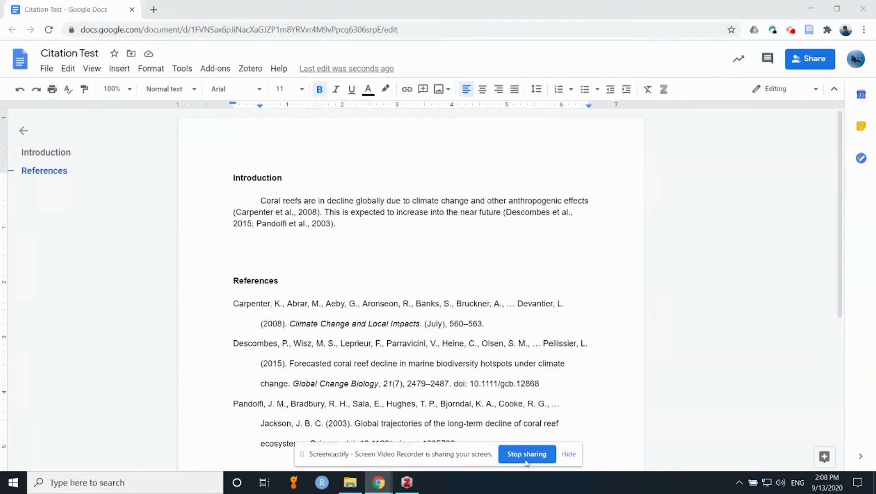
click(566, 457)
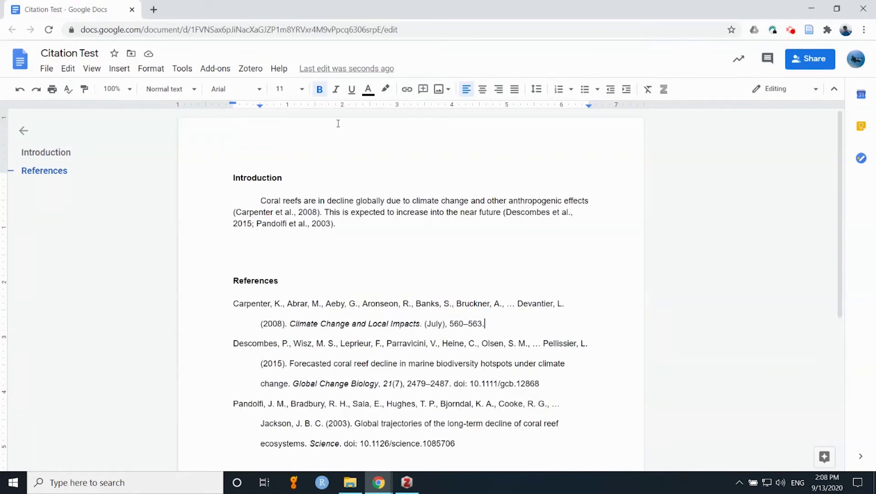
Step: Select the Nature citation style in Zotero's document preferences and open the style manager
click(251, 73)
click(274, 131)
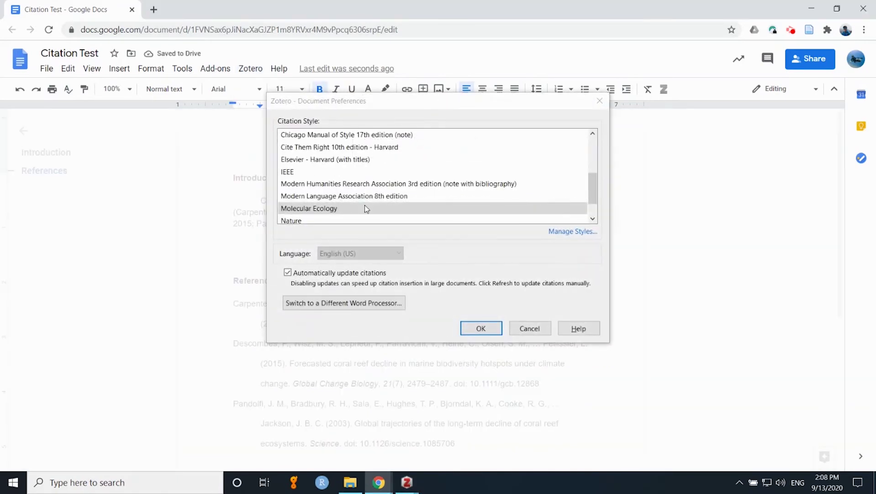
scroll(365, 197, down, 1)
click(302, 197)
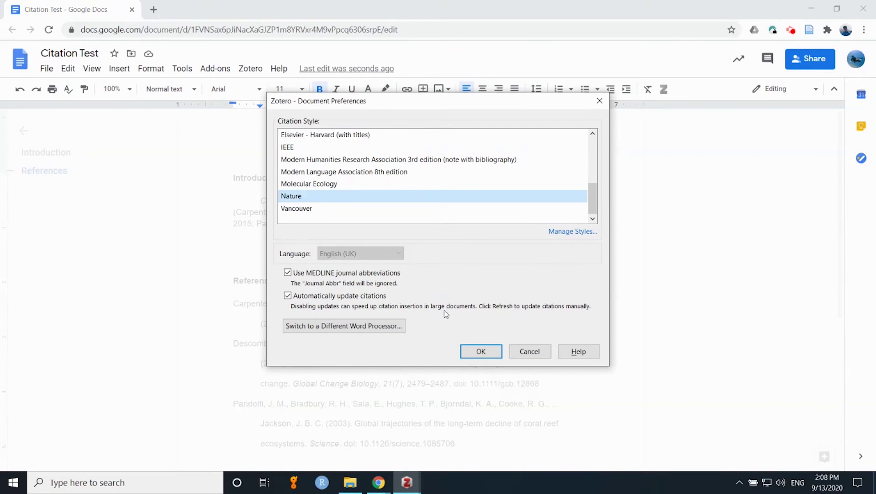
click(568, 232)
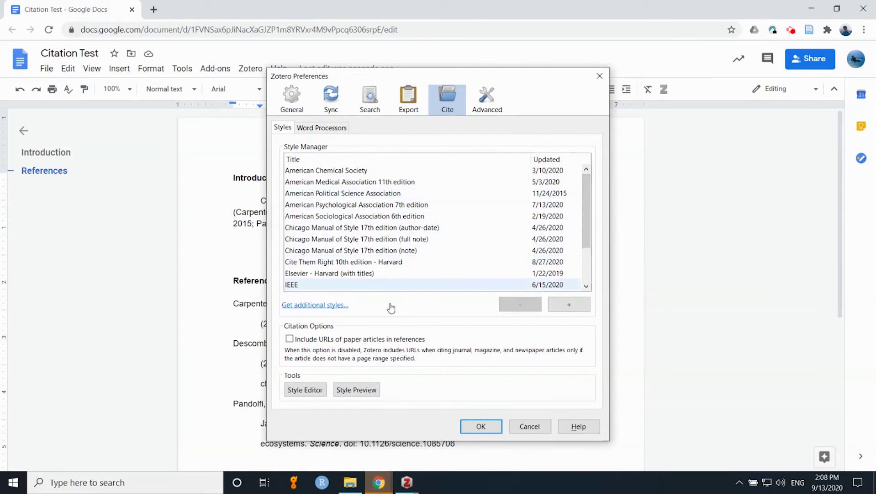
Step: Search the Zotero style repository for "Coral Reefs", install that citation style, and confirm the Zotero preferences
click(304, 304)
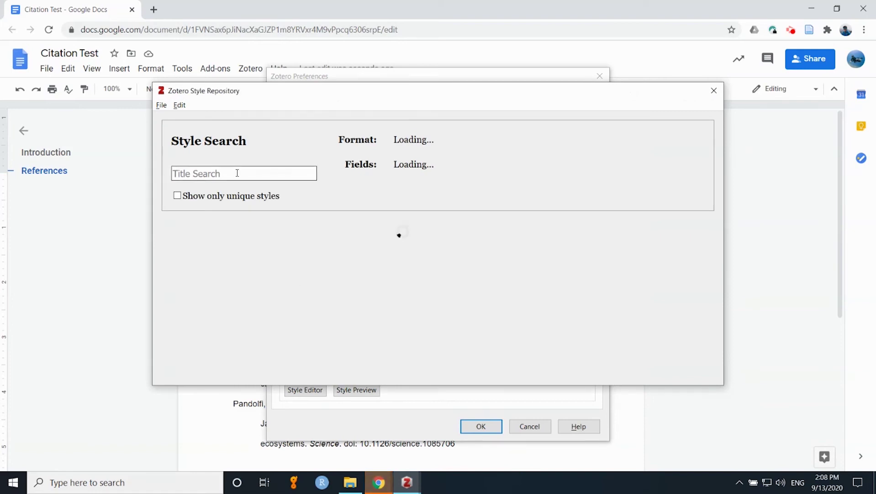
click(237, 173)
text(Coral Reefs)
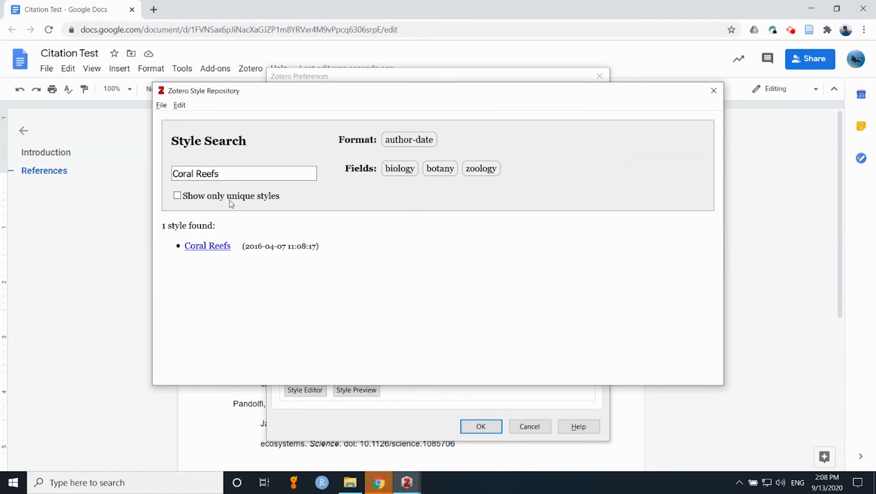
mouse_move(200, 247)
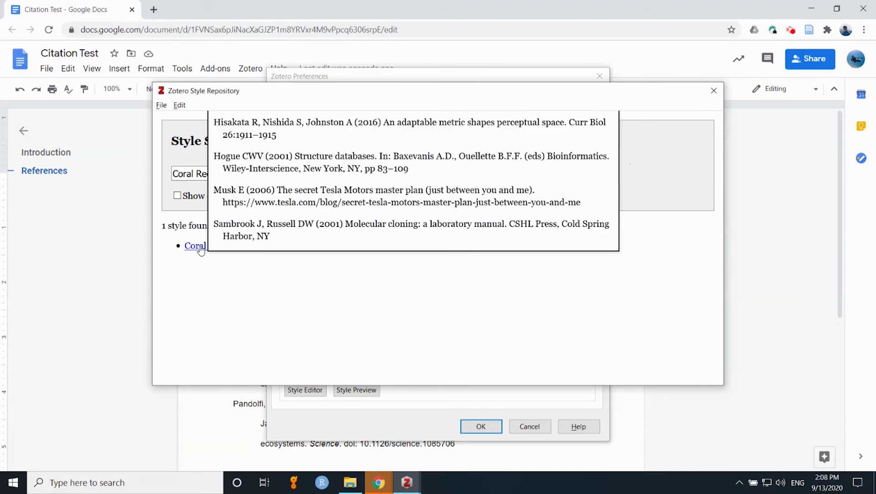
click(200, 247)
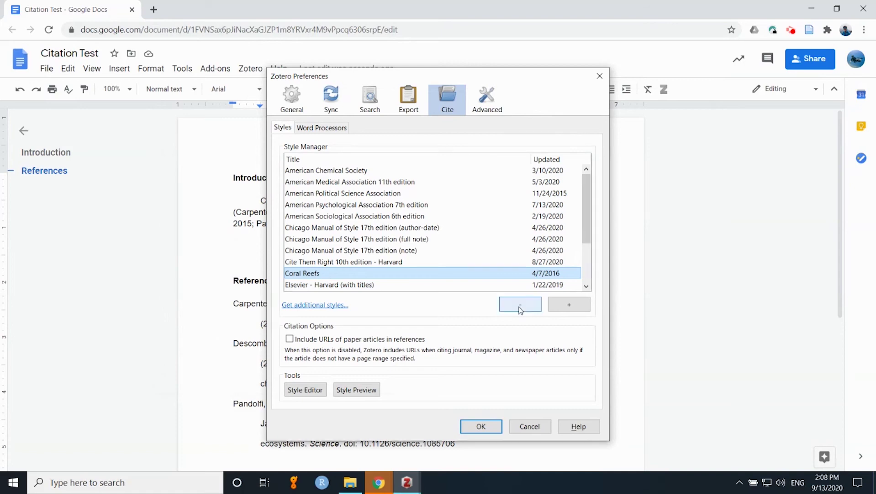
click(568, 304)
click(643, 340)
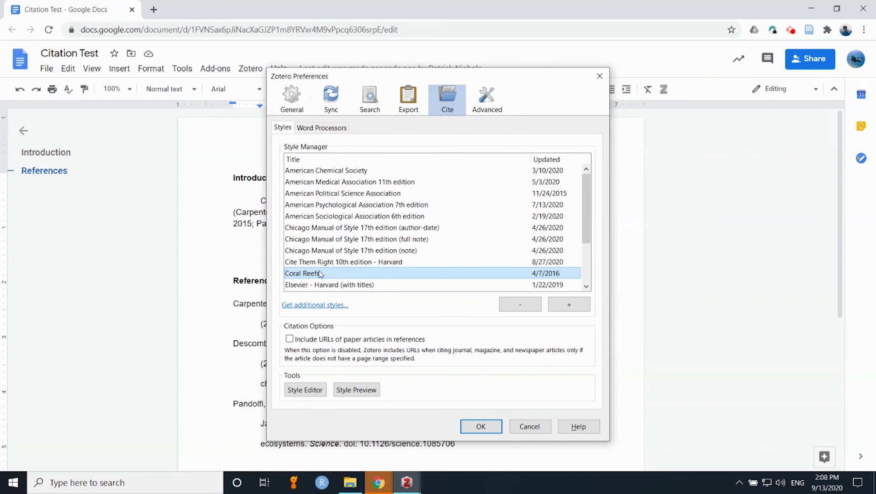
click(494, 426)
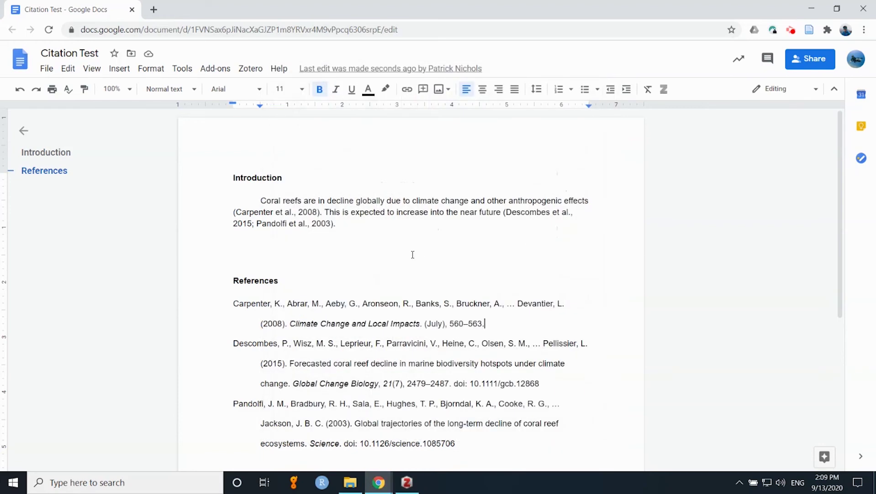
Step: Apply the Coral Reefs citation style to the document's citations and bibliography
click(251, 68)
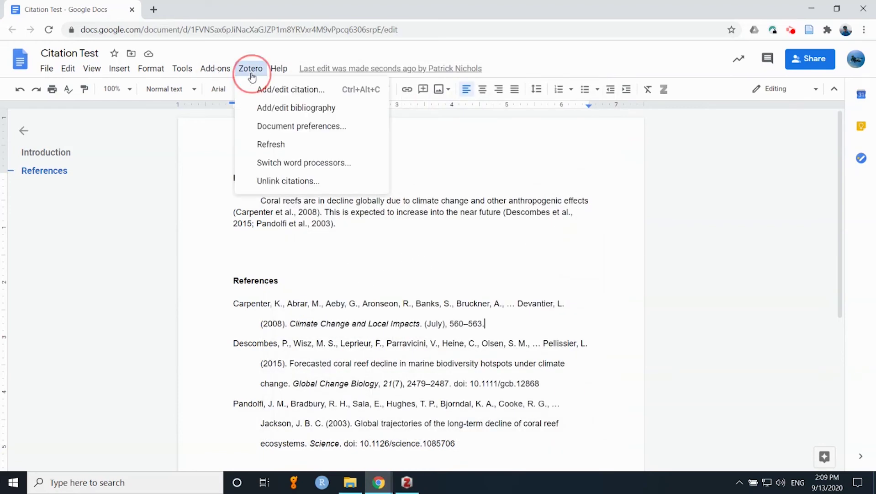
click(286, 129)
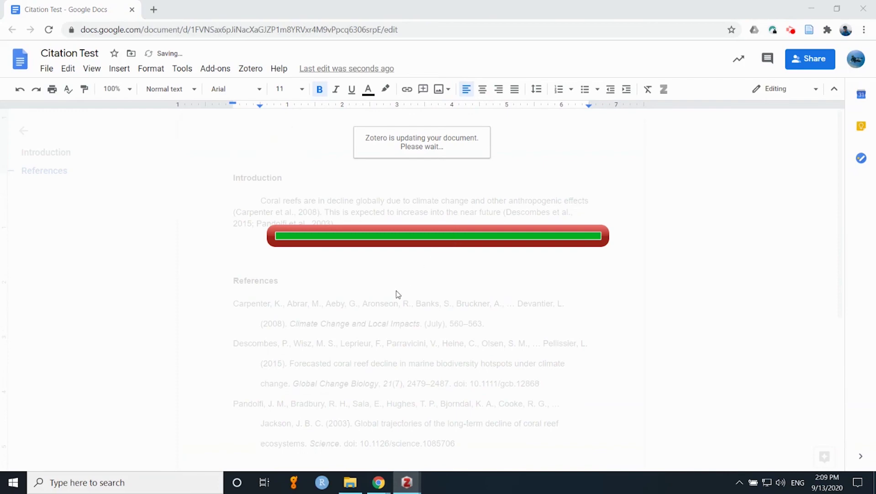
click(299, 147)
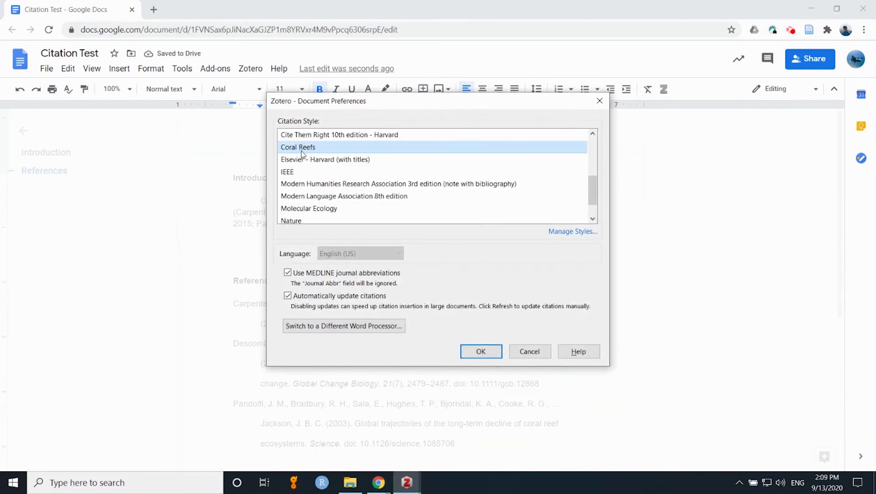
click(482, 353)
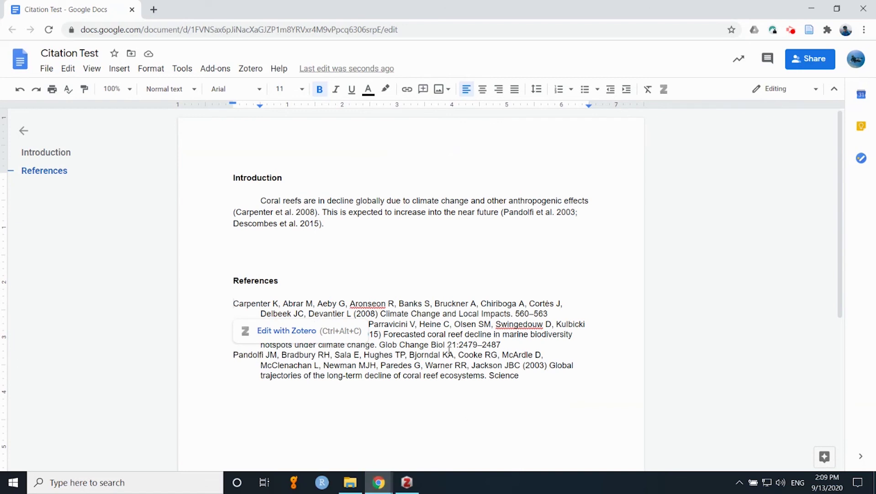
click(562, 377)
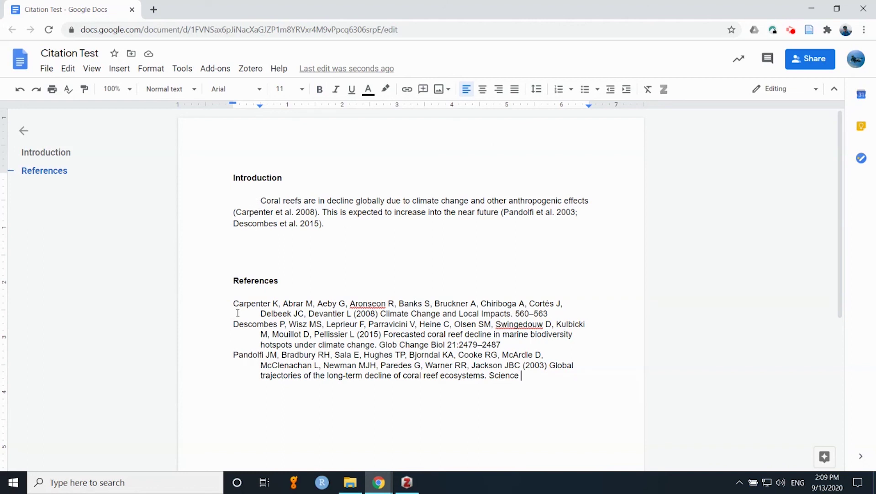
Step: Set the line spacing of all bibliography entries under "References" to 1.5
triple_click(268, 312)
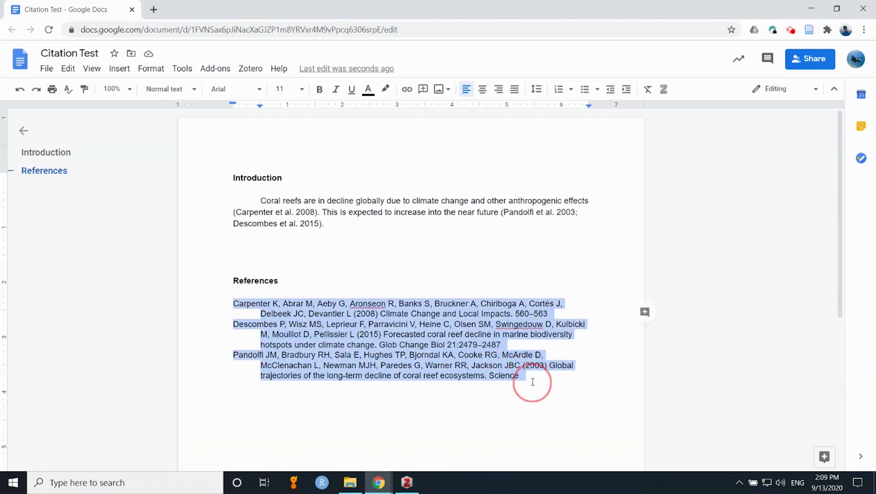
click(151, 69)
mouse_move(212, 109)
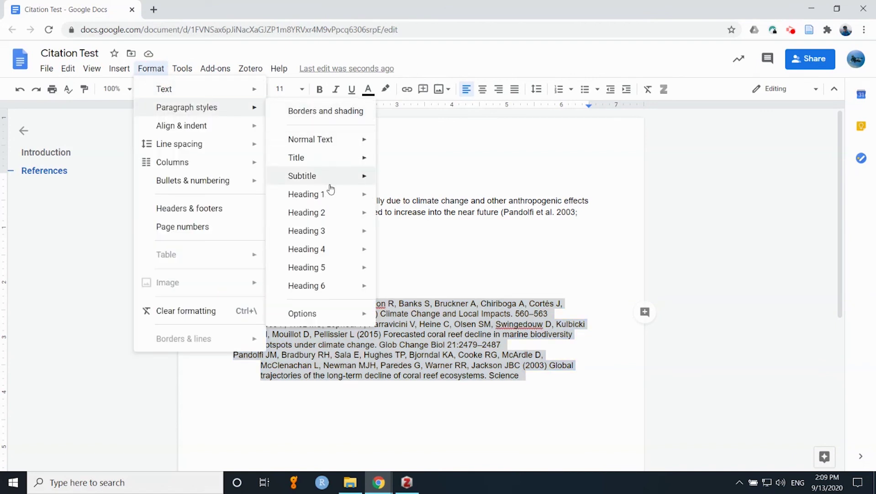
mouse_move(205, 147)
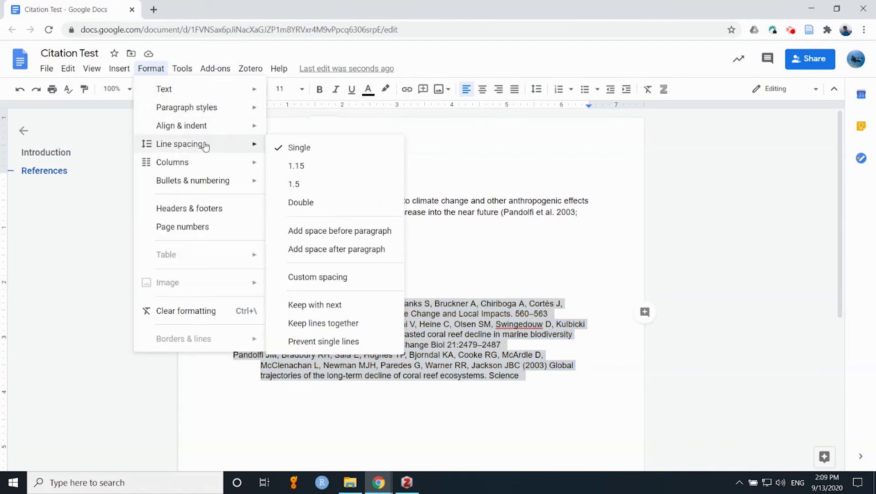
click(304, 182)
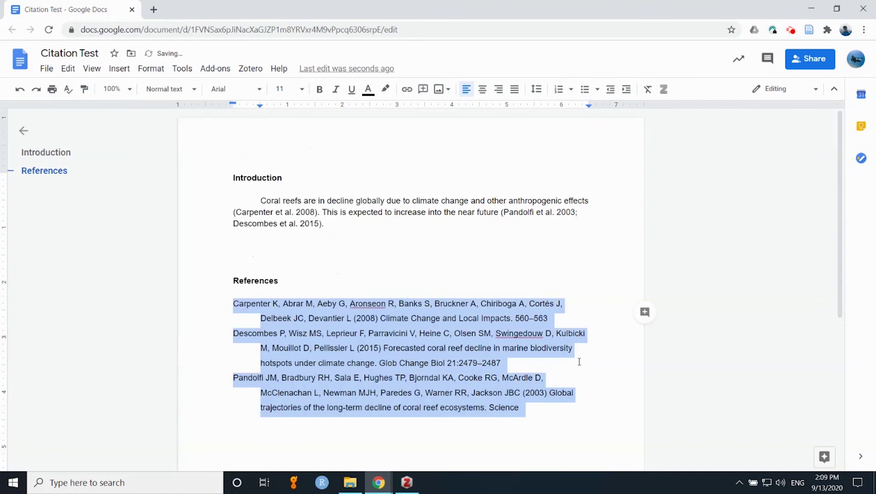